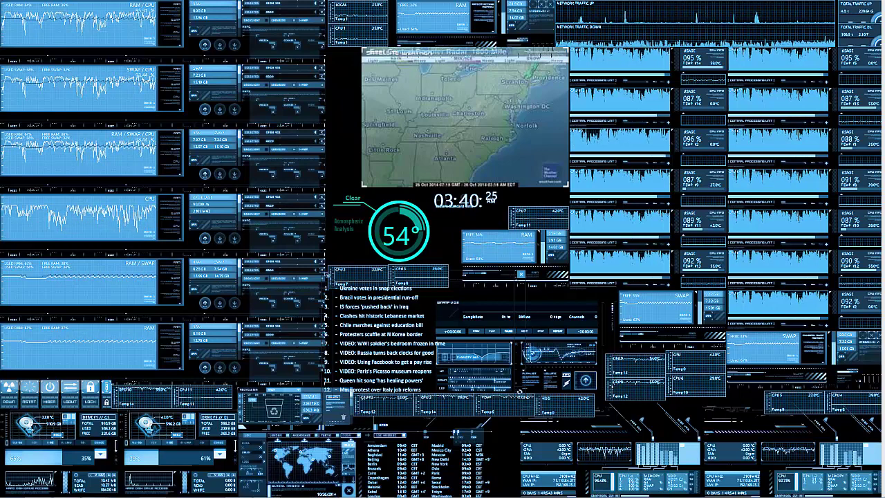
Step: Reveal the taskbar and show previews of the Home, My Computer and OS X Mavericks windows
mouse_move(443, 496)
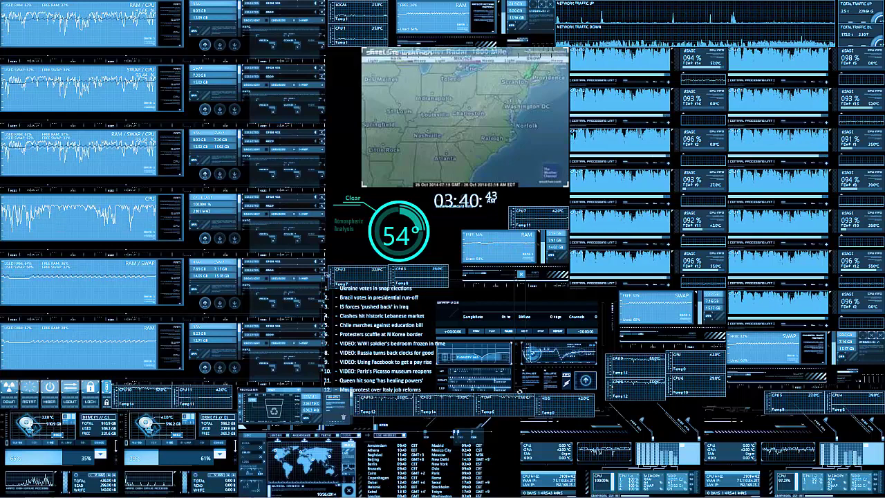
Step: Bring the OS X Mavericks VM to the front, capture input, and open the Apple menu
mouse_move(123, 488)
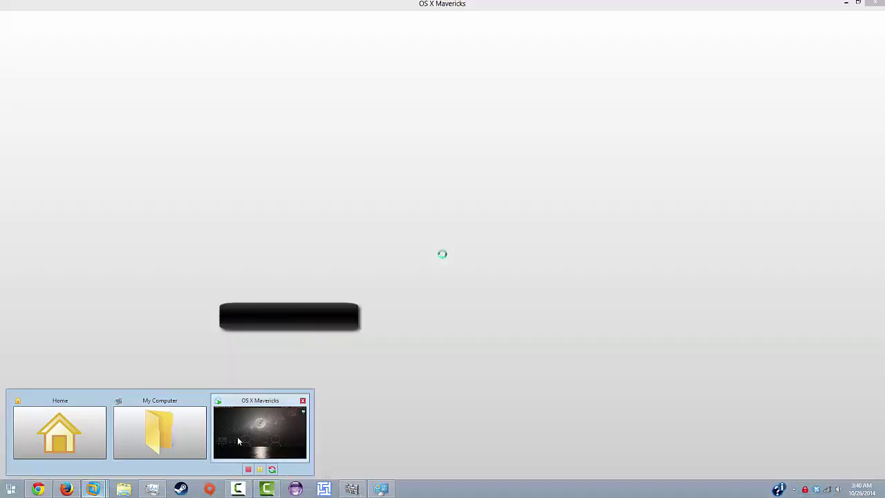
click(257, 397)
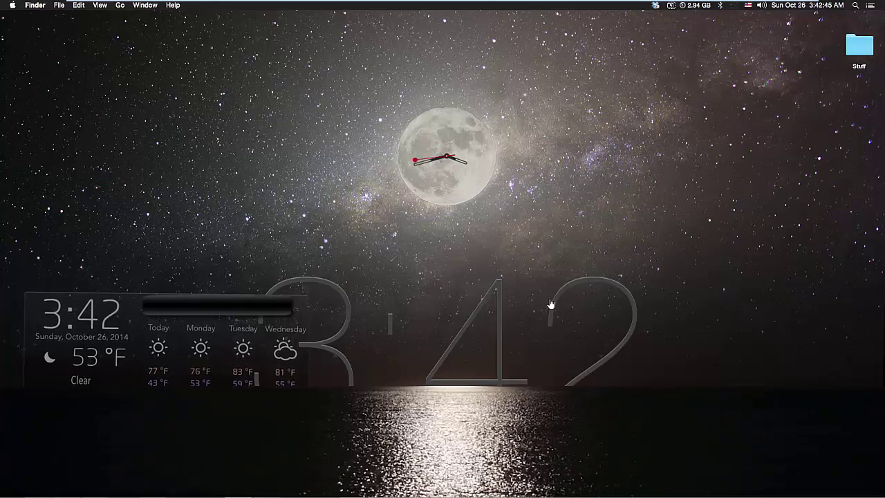
click(551, 304)
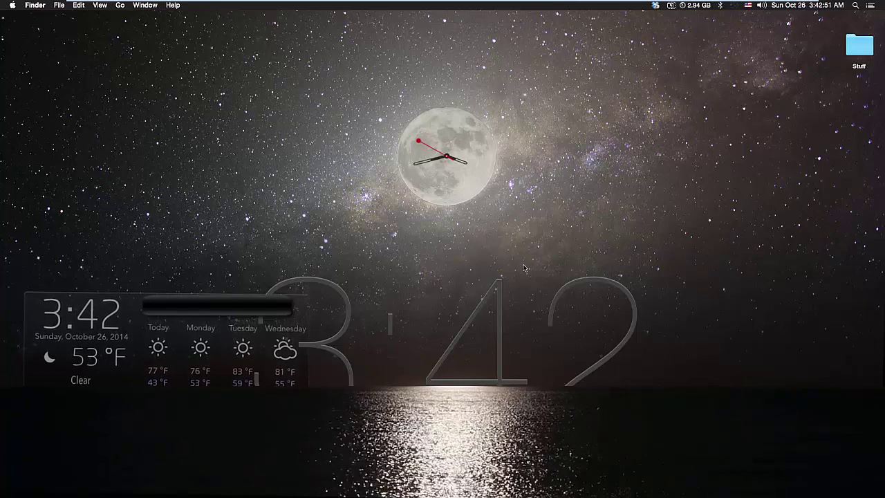
mouse_move(455, 494)
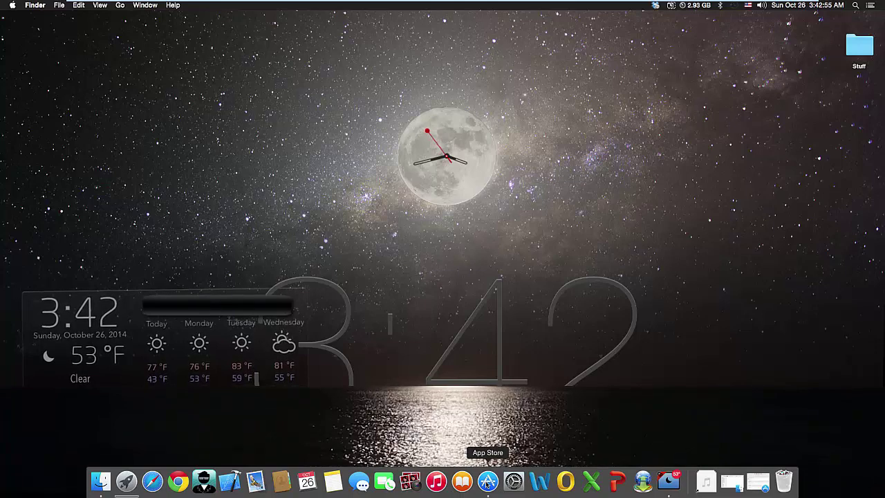
click(13, 6)
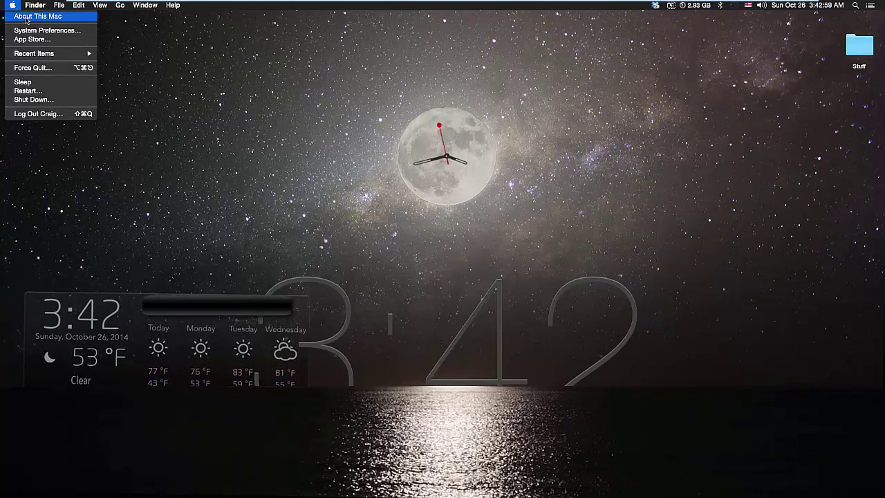
Step: Show About This Mac (version 10.10, 7 GB memory) and launch the App Store from the Dock
click(26, 17)
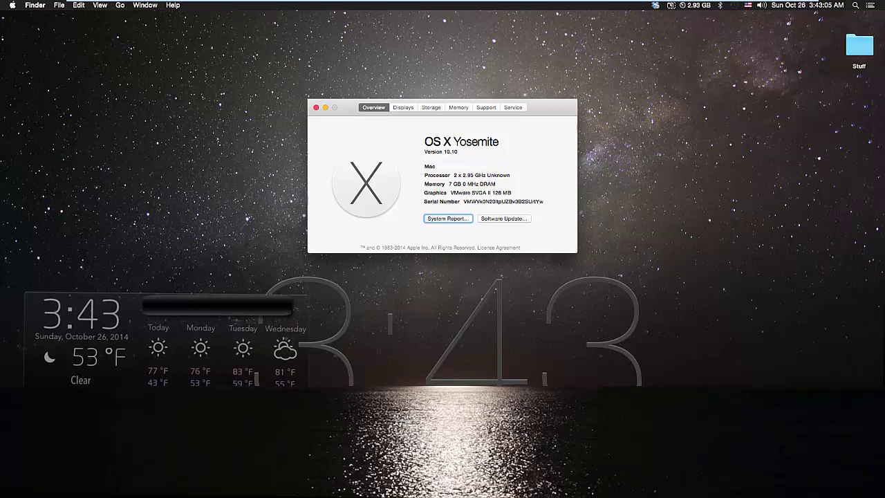
mouse_move(522, 495)
click(488, 482)
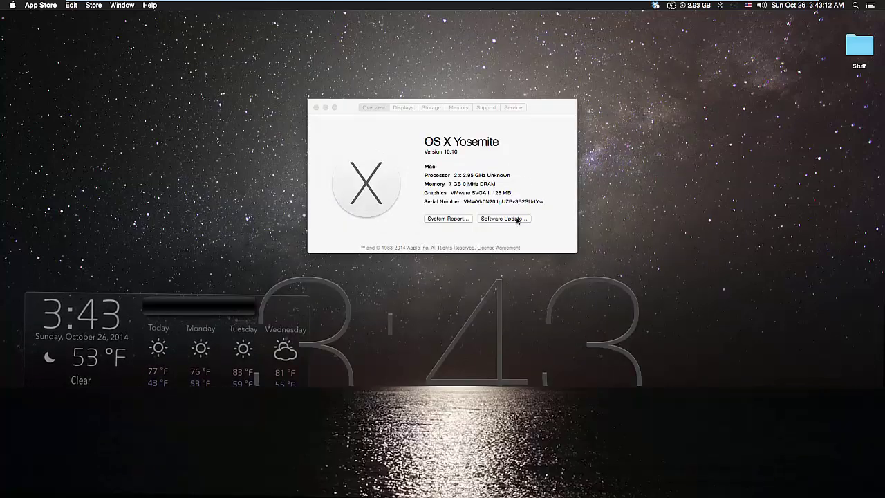
Step: Confirm No Updates Available, view the OS X Yosemite page, then minimize App Store and close About This Mac
click(517, 220)
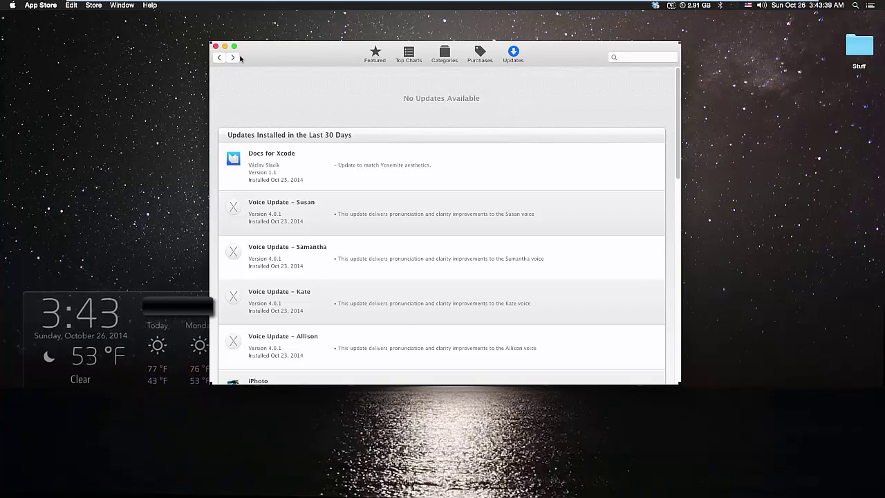
click(376, 55)
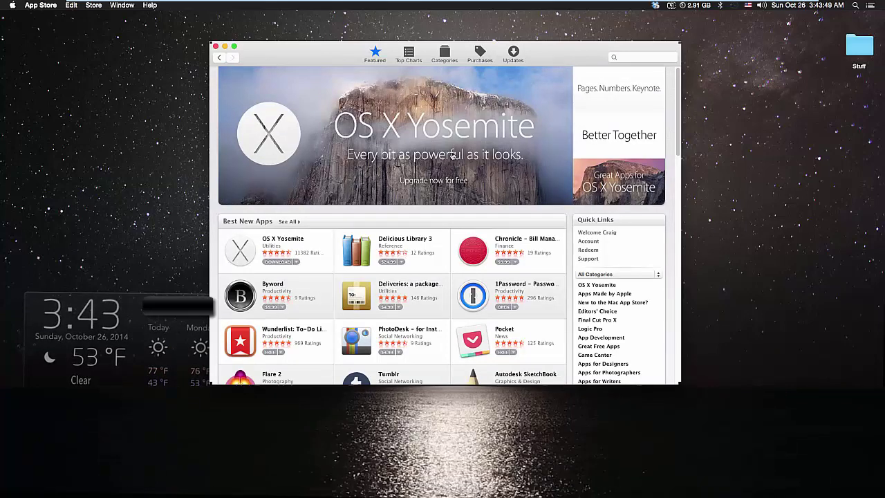
click(562, 170)
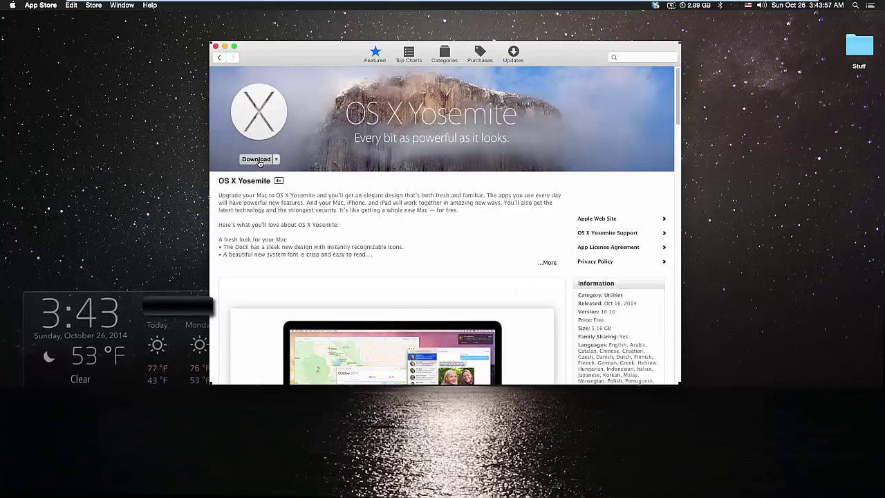
click(223, 46)
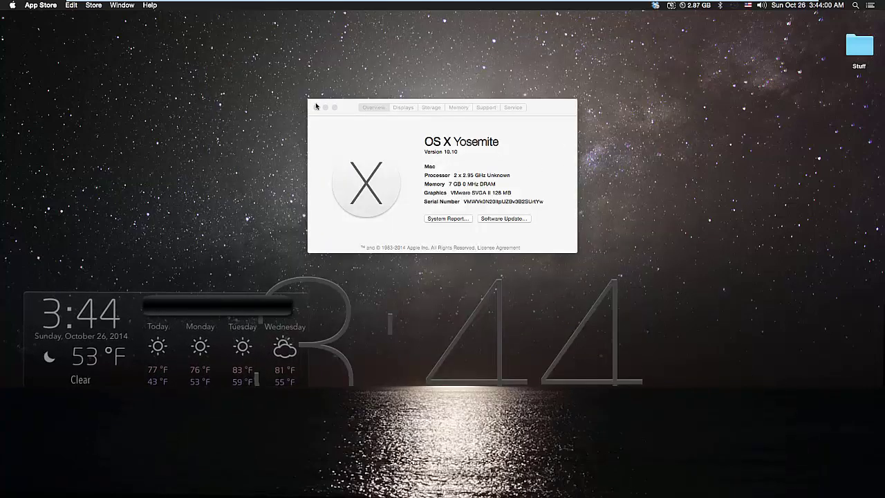
click(317, 107)
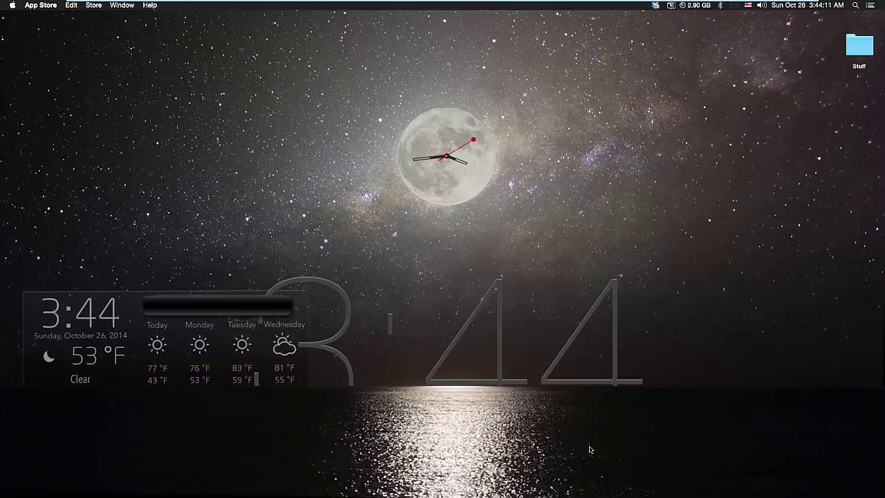
Step: Launch System Preferences from the Dock to show its full grid of panes
mouse_move(618, 484)
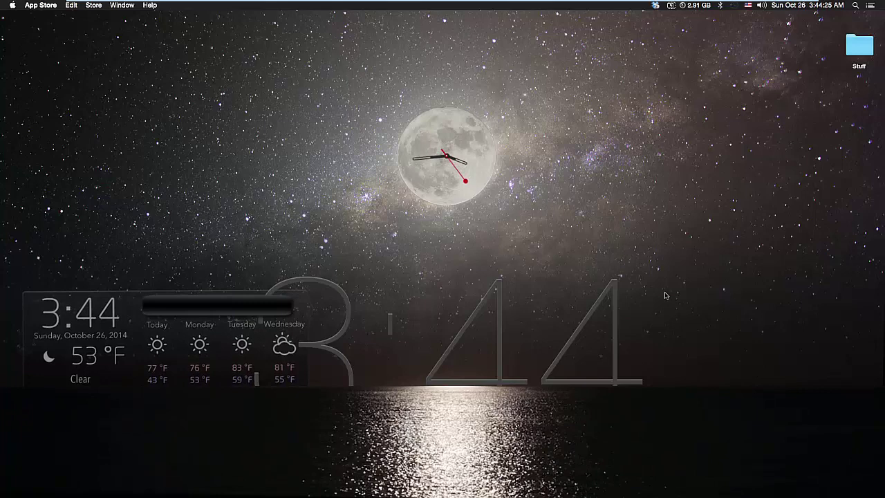
mouse_move(514, 485)
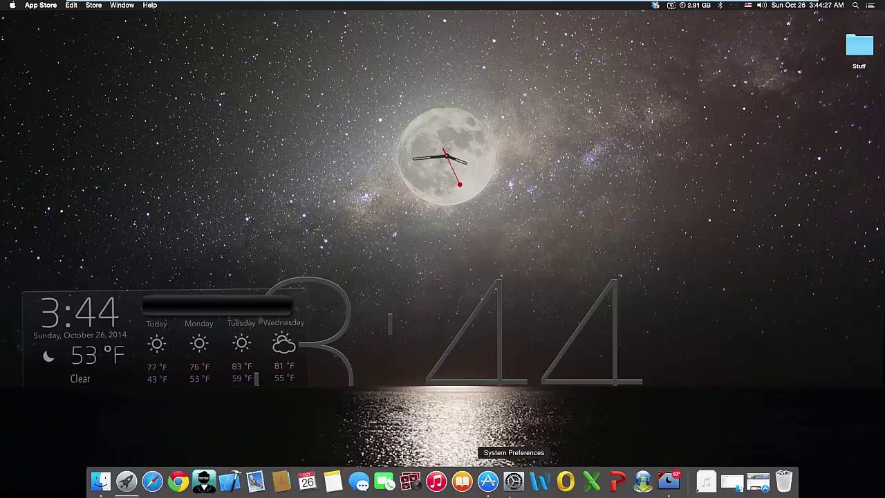
click(516, 483)
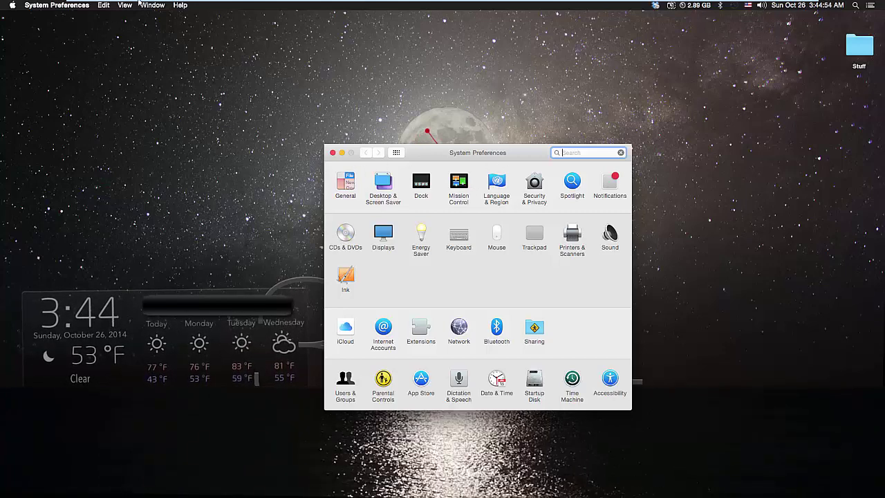
mouse_move(149, 4)
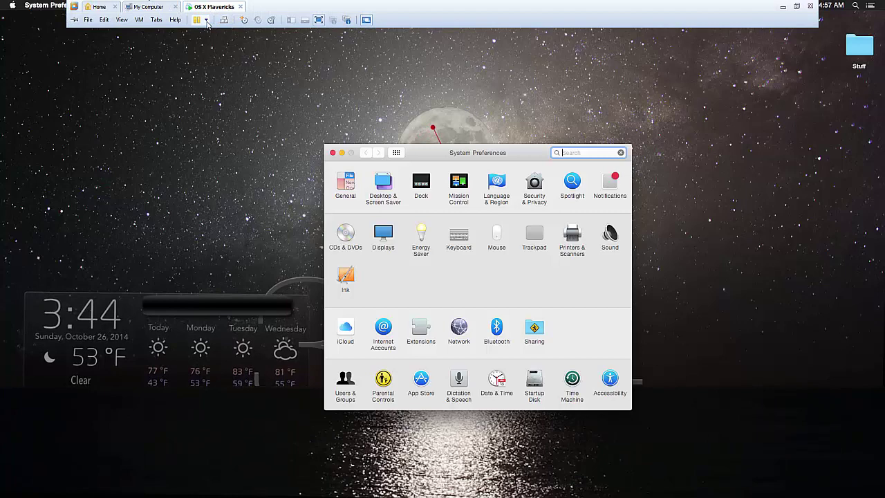
click(206, 21)
click(99, 187)
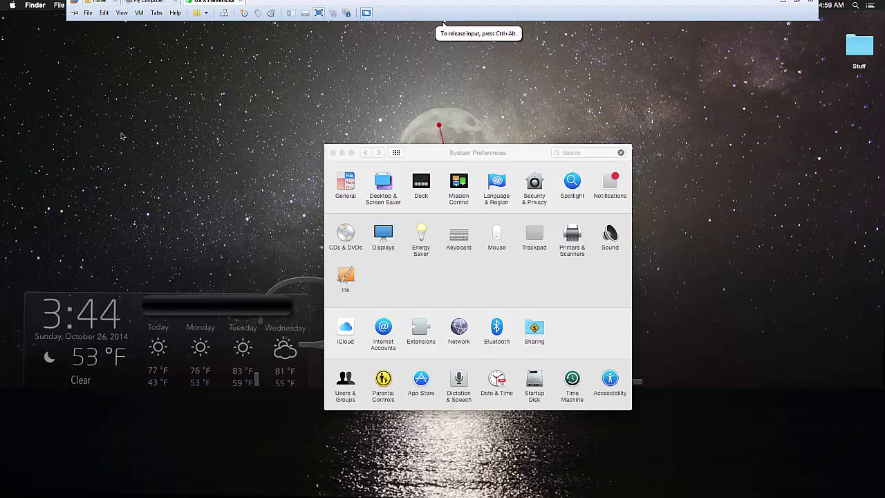
click(13, 5)
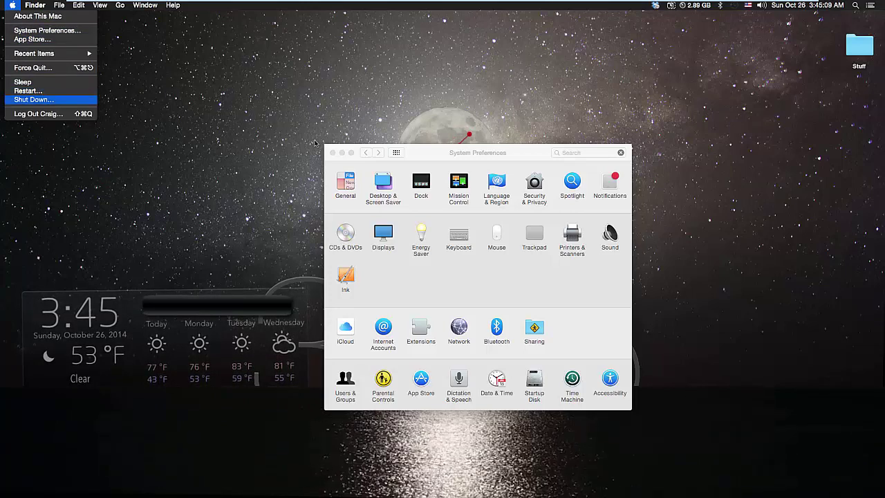
click(208, 151)
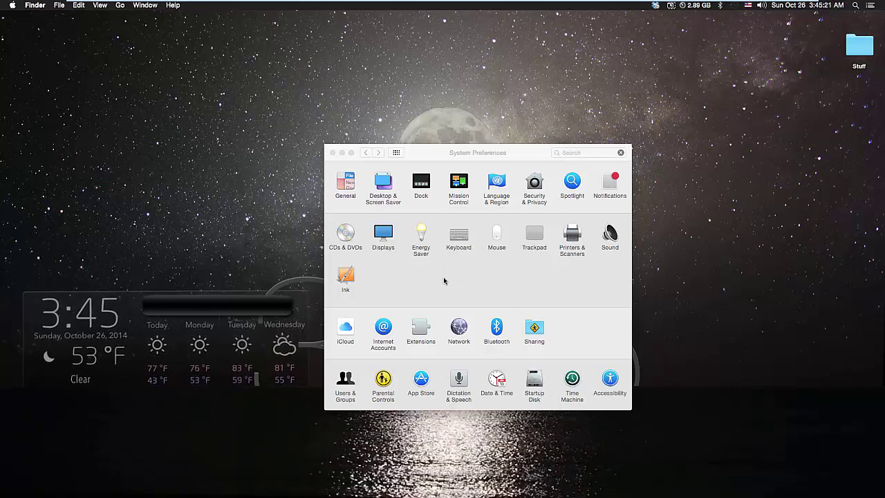
Step: Review the General settings, then check Dock preferences: bottom position, Genie effect, auto-hide on
click(473, 289)
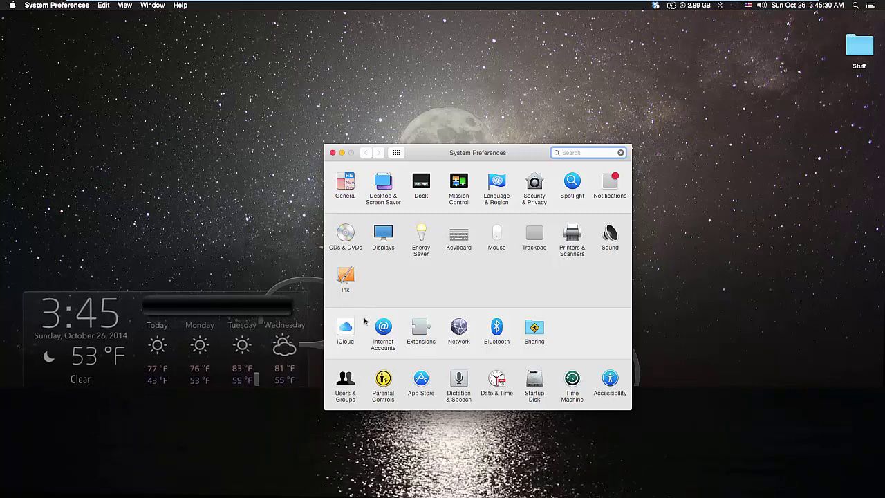
click(350, 184)
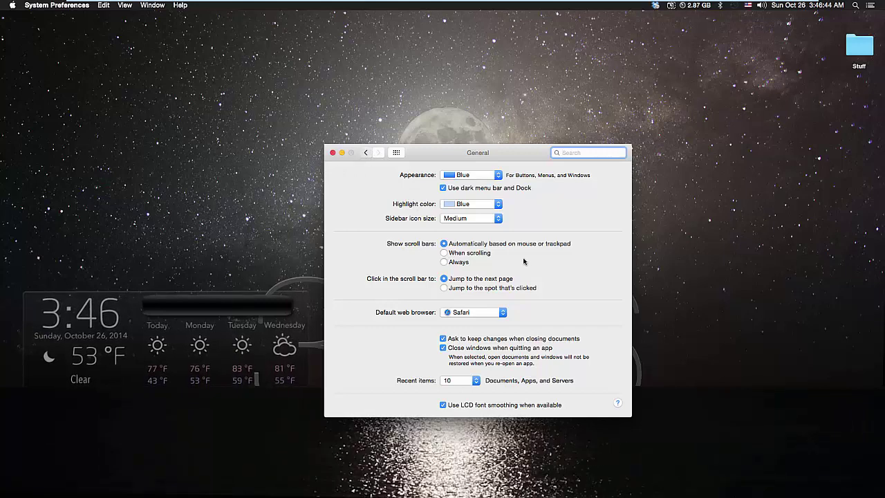
click(366, 152)
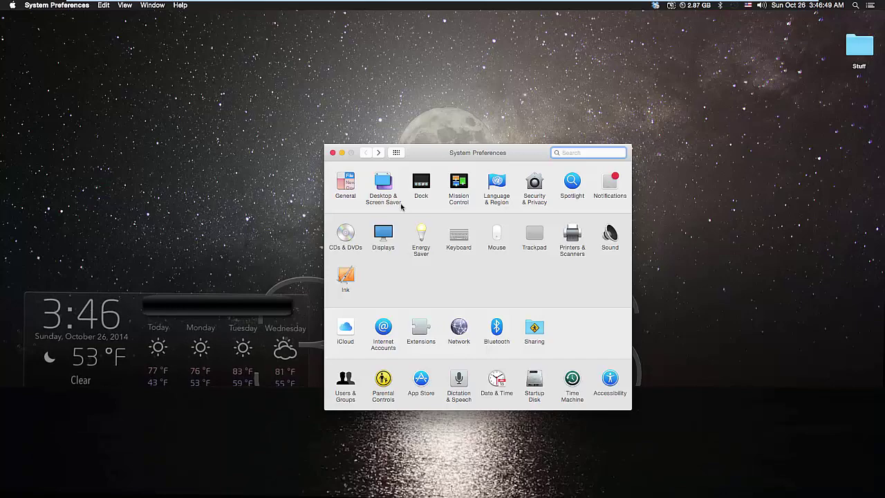
click(423, 181)
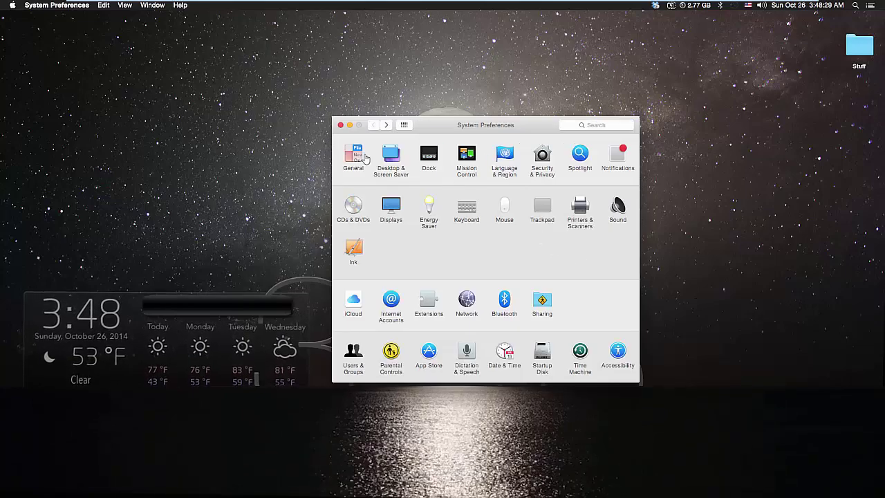
click(357, 159)
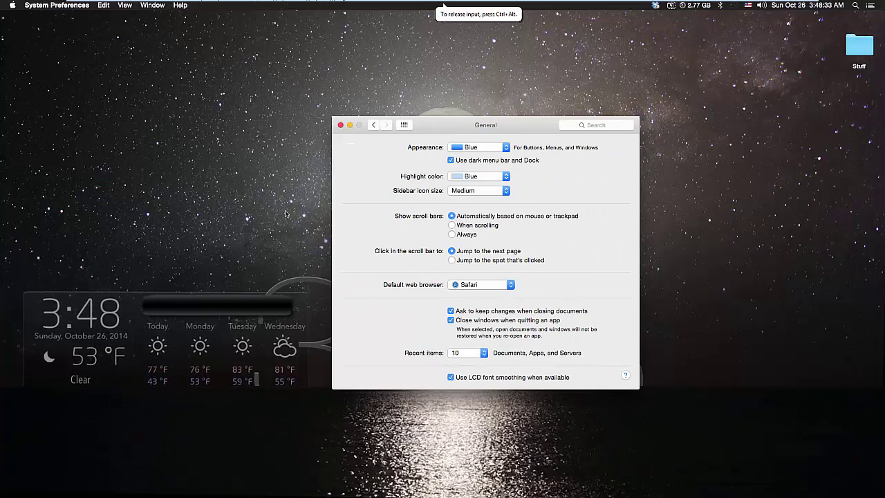
click(451, 161)
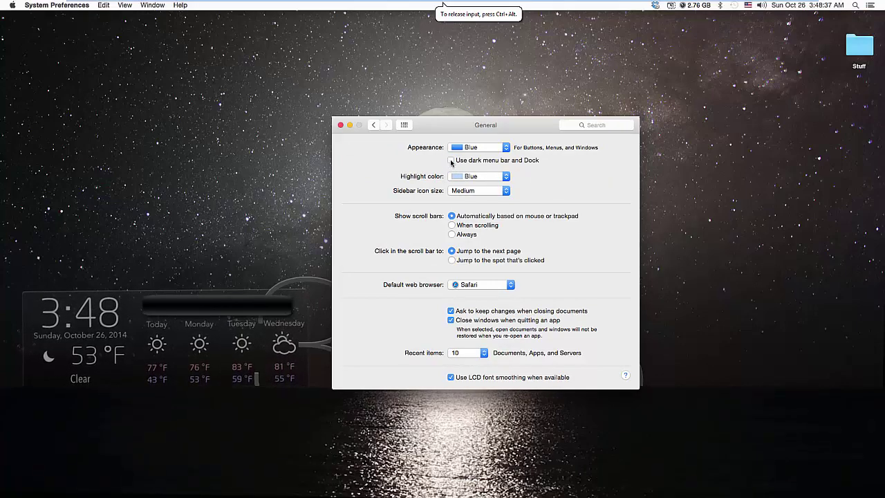
click(451, 161)
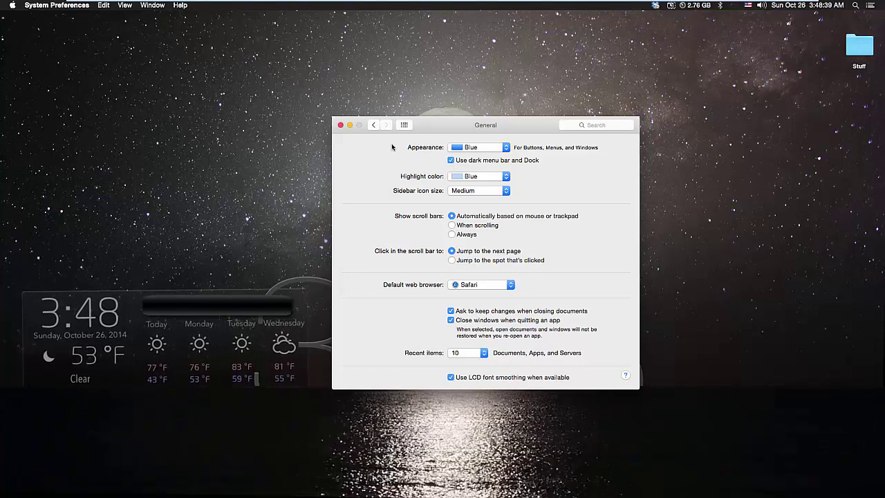
click(374, 125)
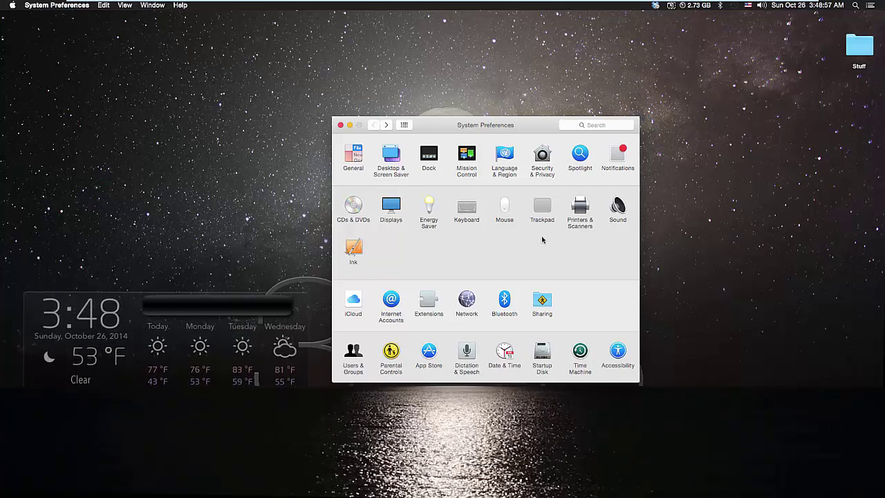
Step: Open Dictation & Speech on its Text to Speech tab, showing the Kate voice at normal rate
click(466, 351)
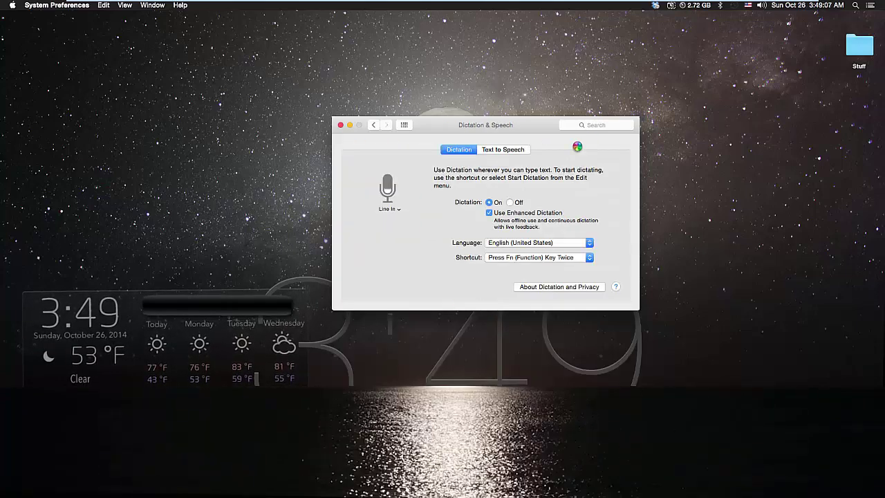
click(510, 149)
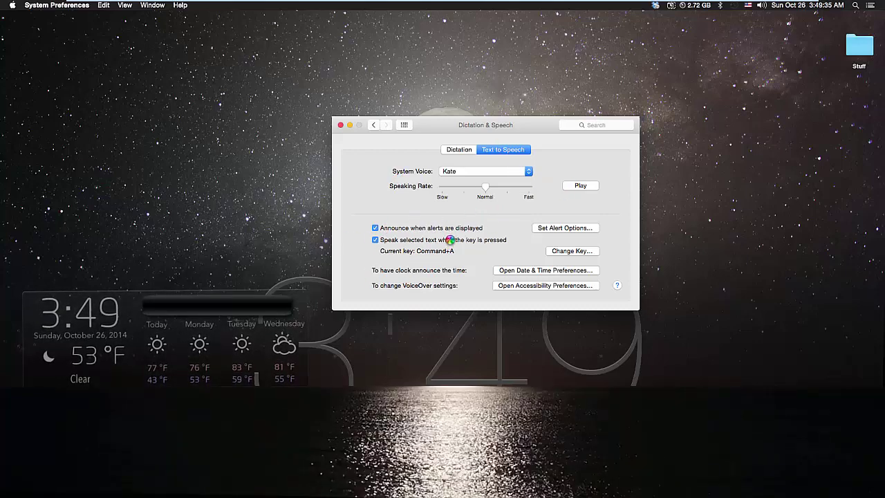
Step: Open the System Voice list several times, leaving Kate as the selected voice
click(529, 271)
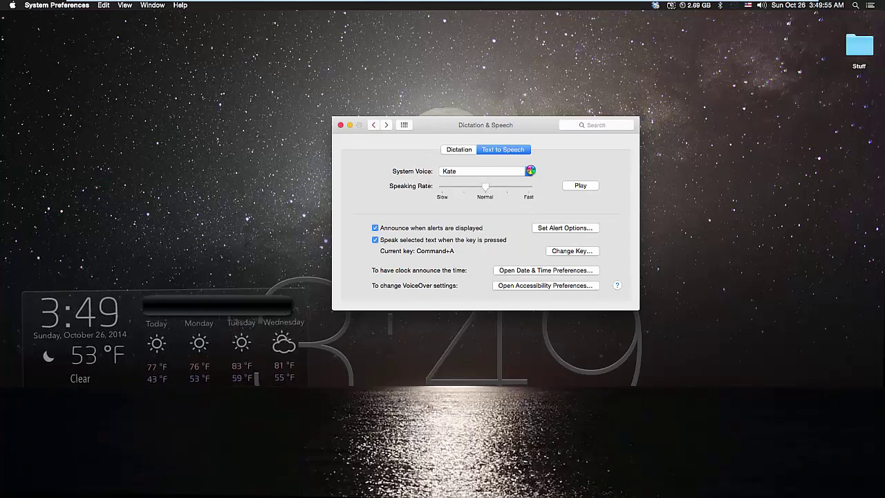
click(529, 171)
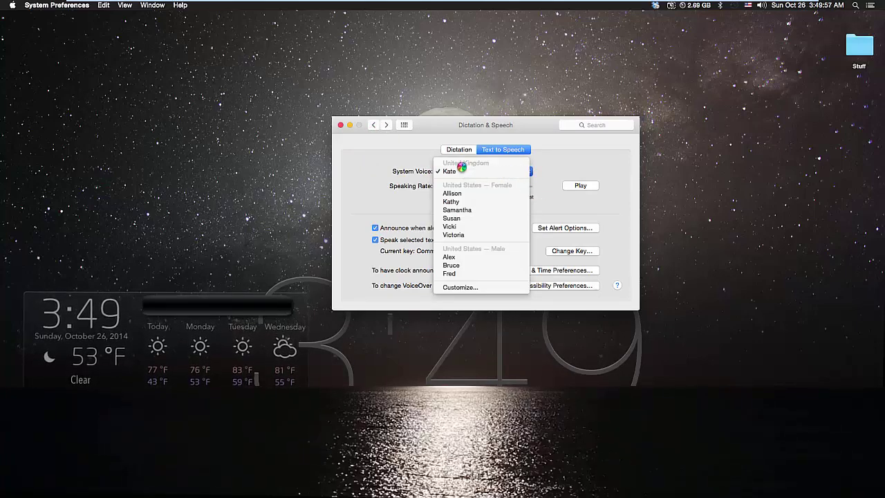
click(533, 178)
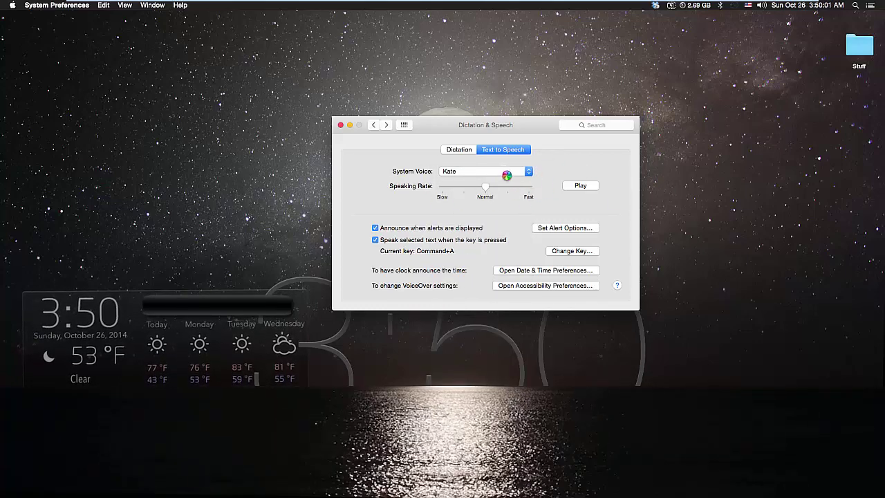
click(527, 177)
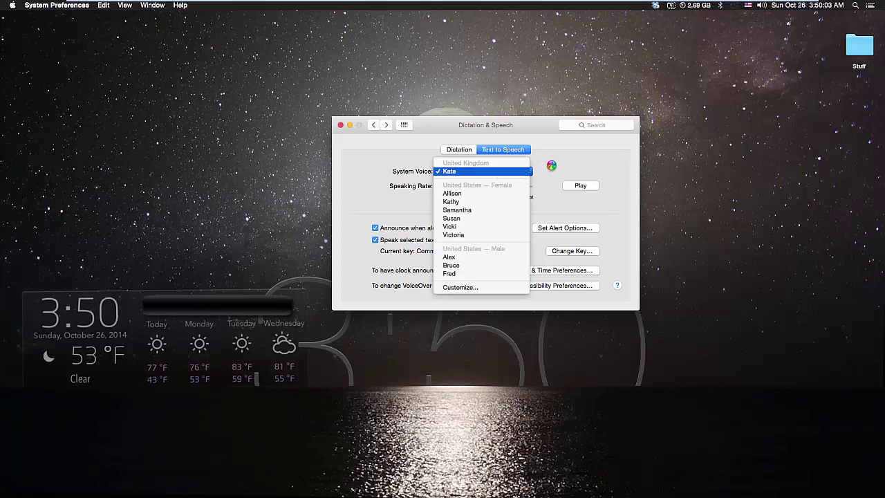
click(536, 181)
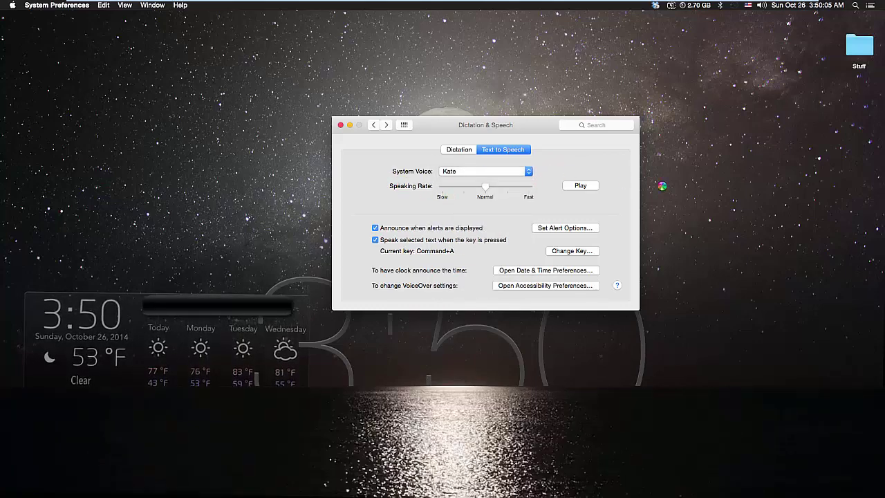
click(485, 170)
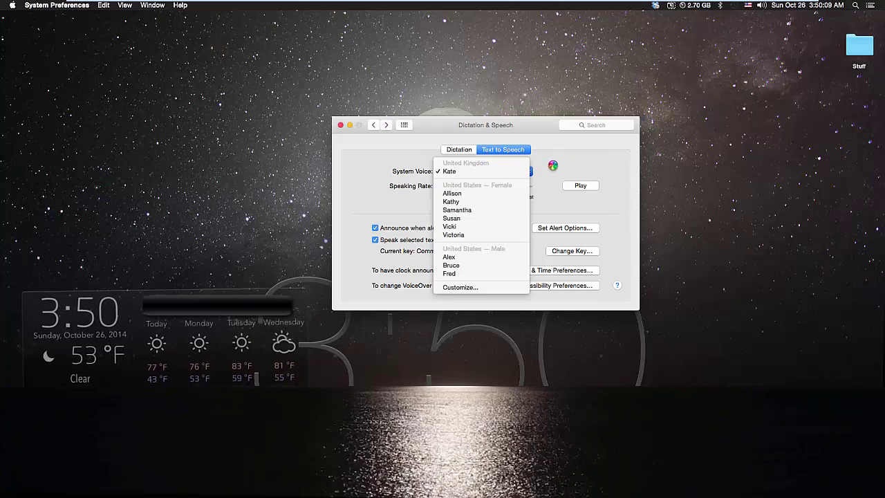
click(578, 159)
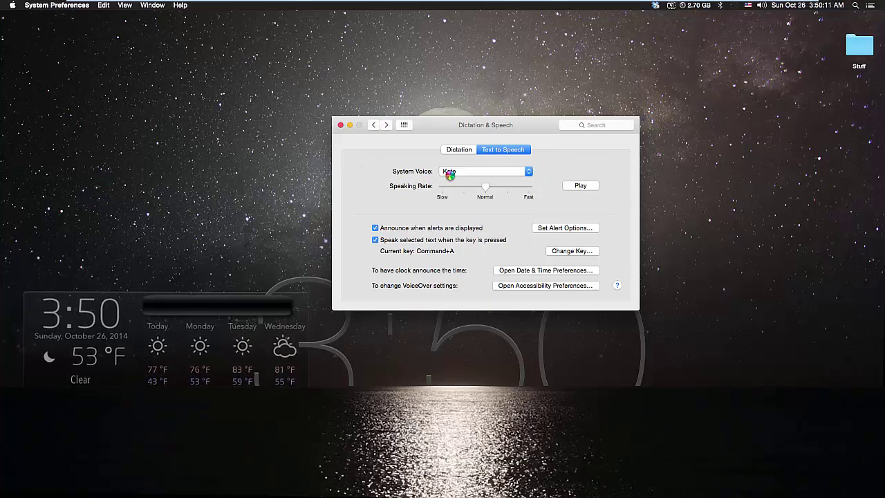
click(451, 177)
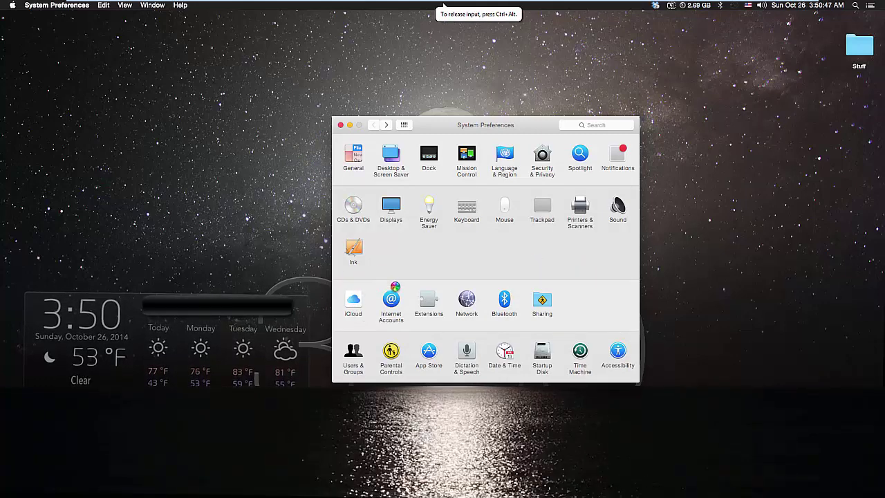
Step: Close the System Preferences window, leaving the bare moonlit desktop with its widgets
click(339, 125)
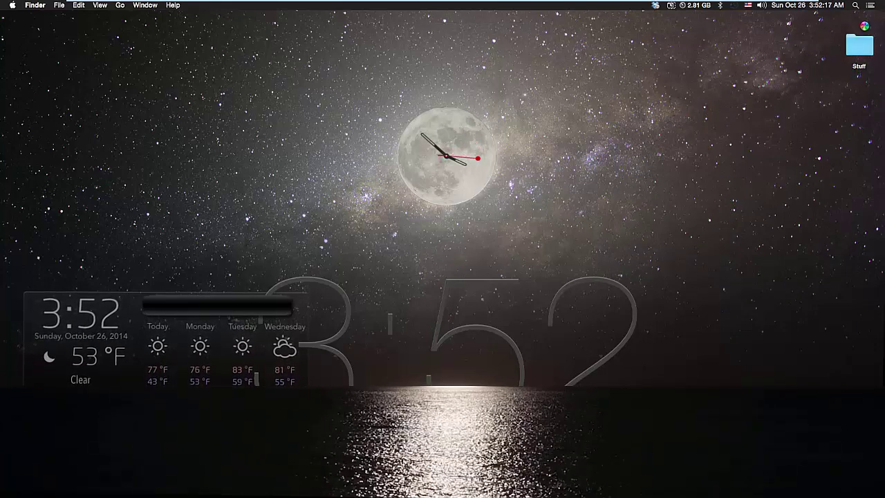
click(863, 50)
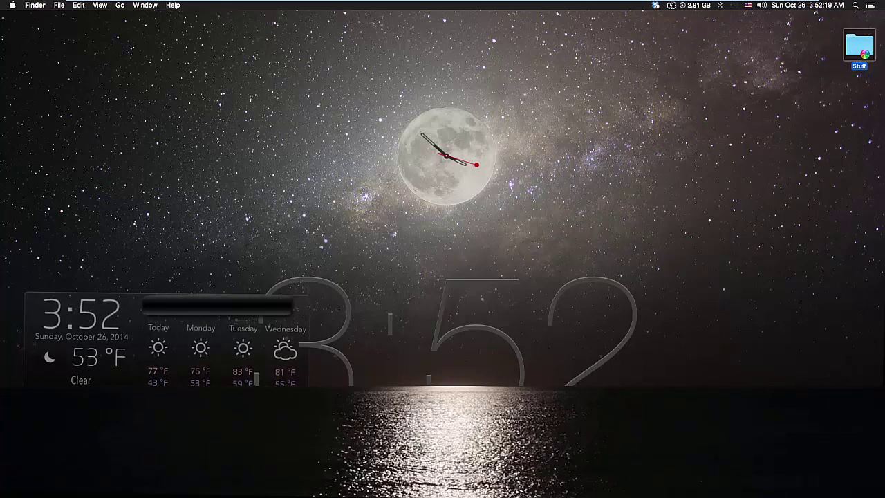
click(676, 155)
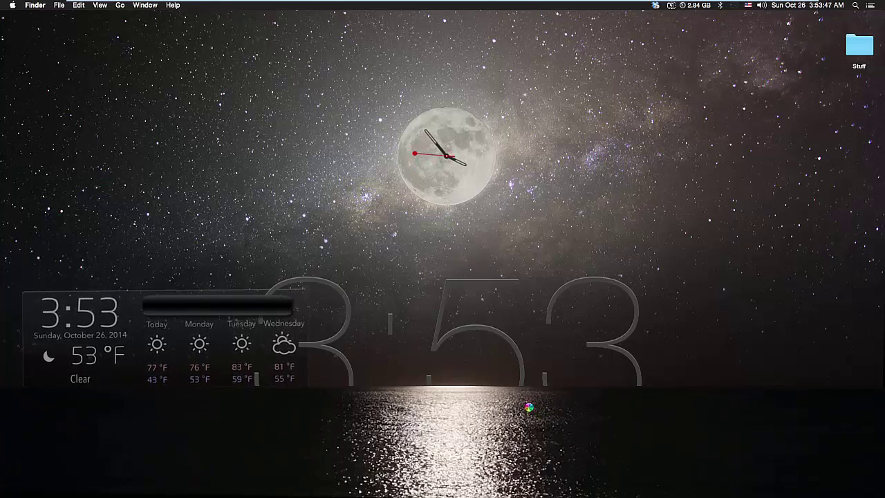
mouse_move(484, 495)
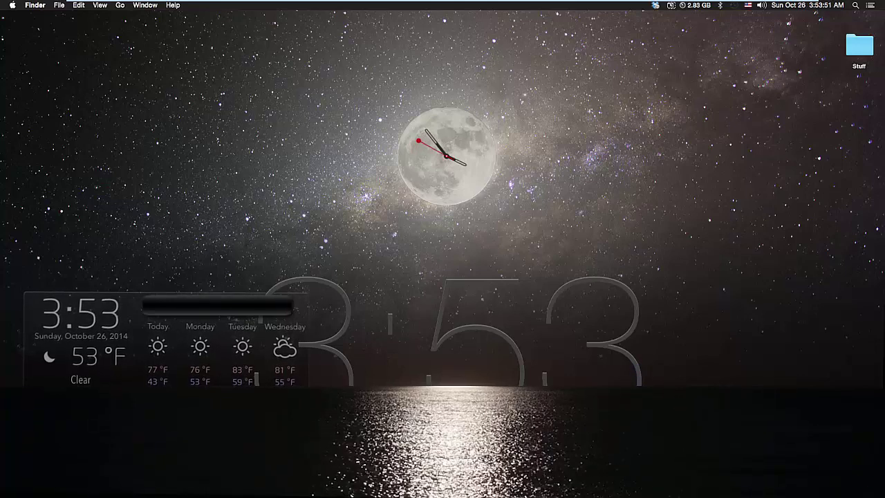
mouse_move(331, 495)
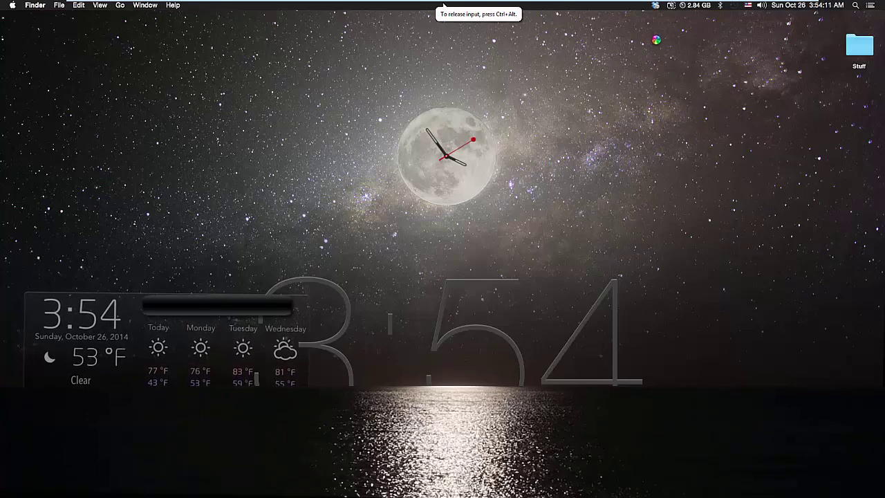
Step: Check that the Dropbox menu-bar panel shows 'Syncing paused', then dismiss the panel
click(655, 6)
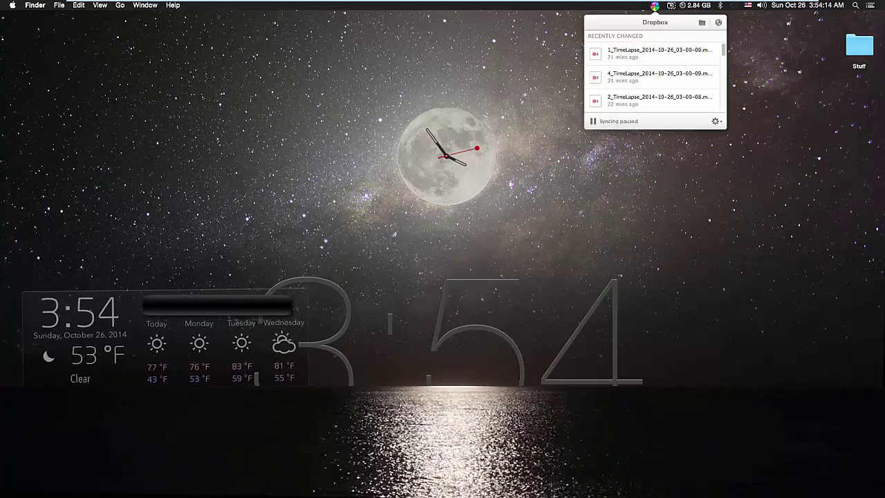
click(451, 84)
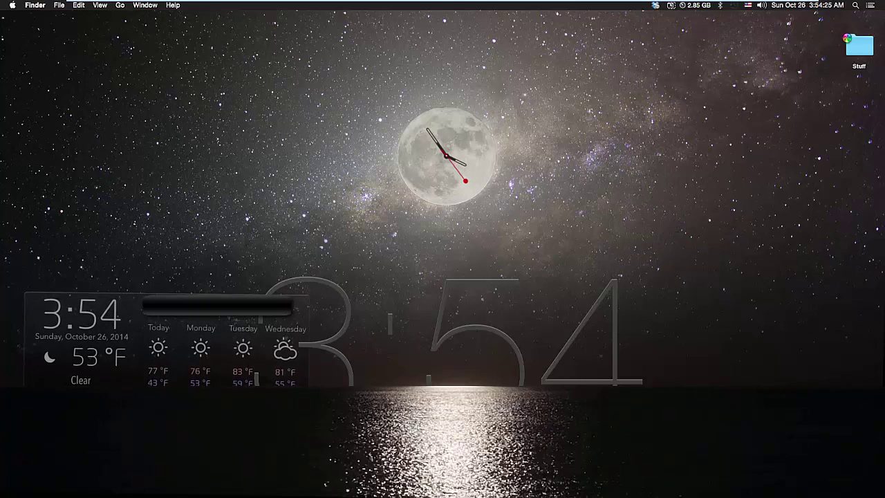
Step: Leave full screen, move and maximize the VM window, then put the guest back in full screen
mouse_move(367, 2)
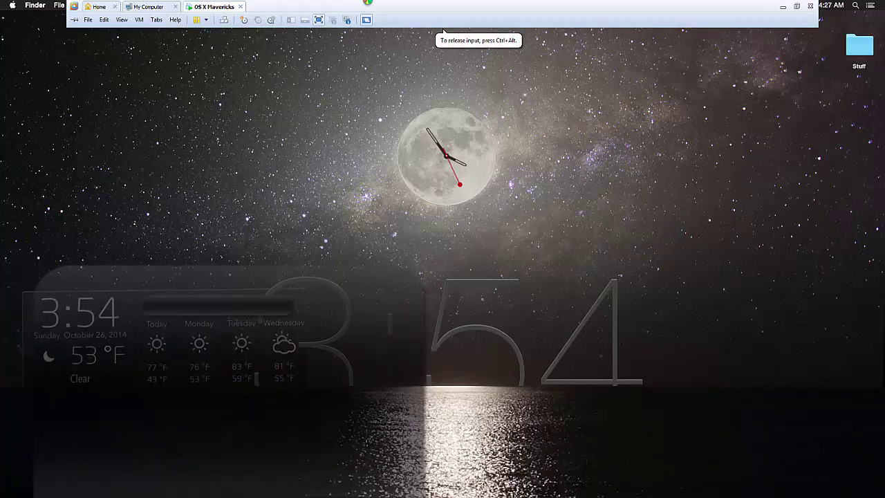
click(319, 20)
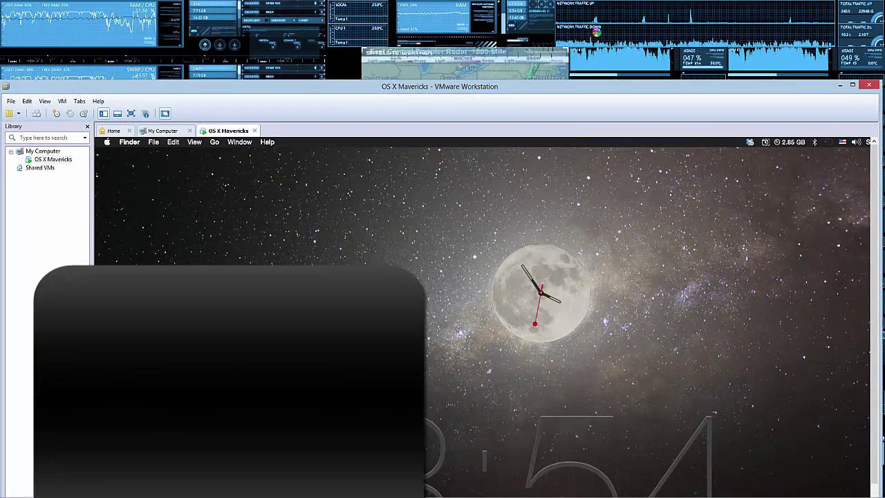
drag(553, 93, 487, 286)
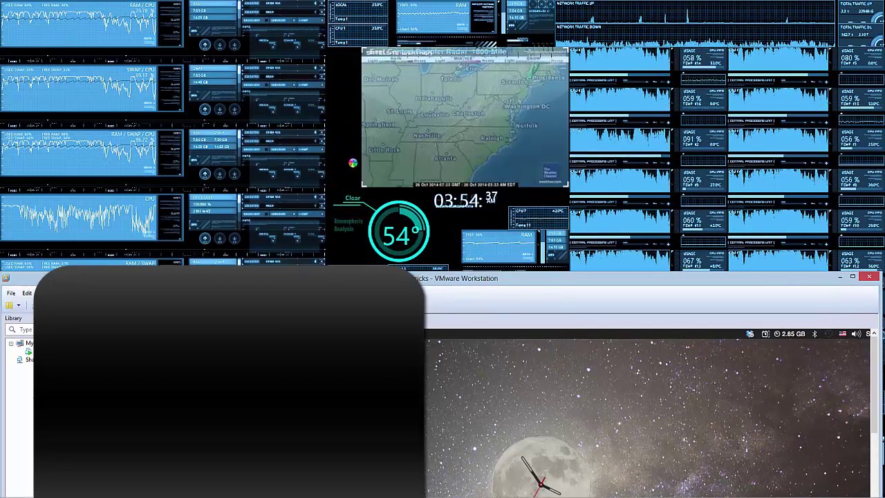
double_click(486, 287)
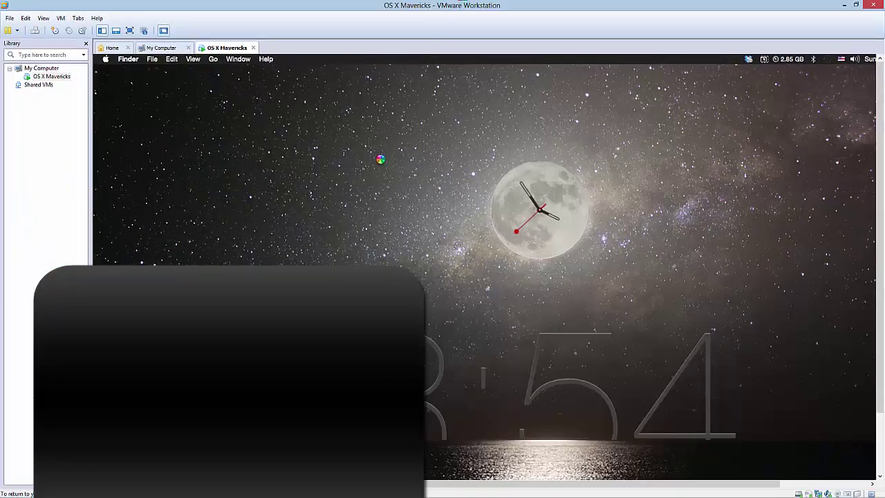
click(129, 31)
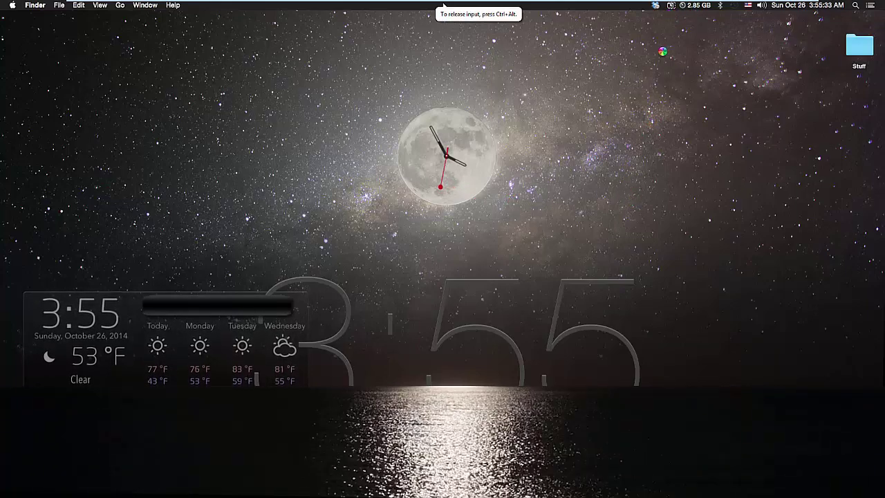
Step: Open and close the Cinch menu, then show Memory Clean reporting 2.84 GB free of 7.00 GB
click(671, 6)
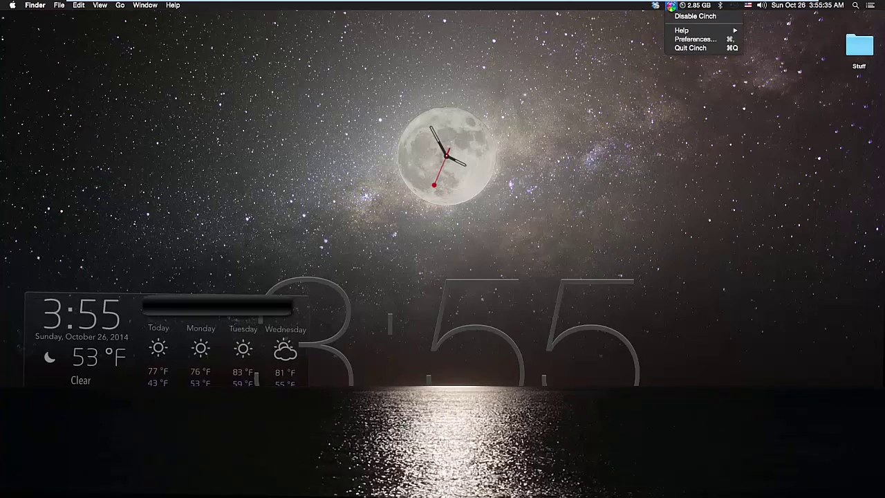
click(603, 89)
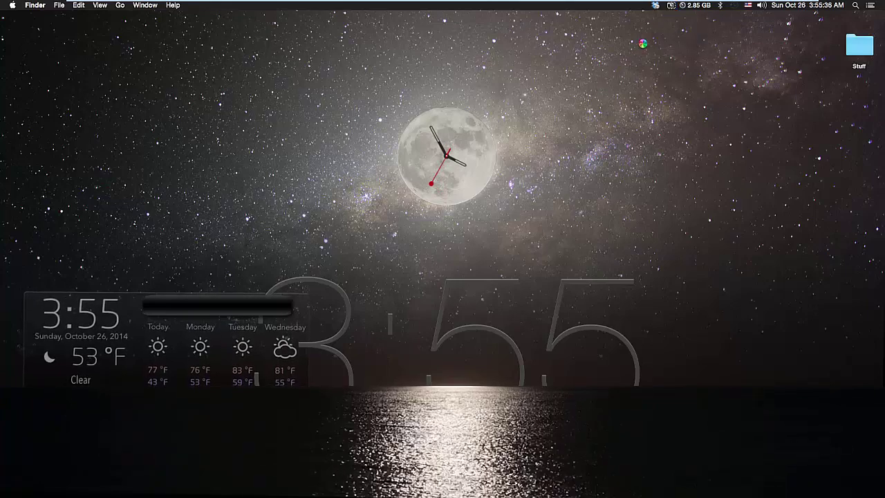
click(689, 6)
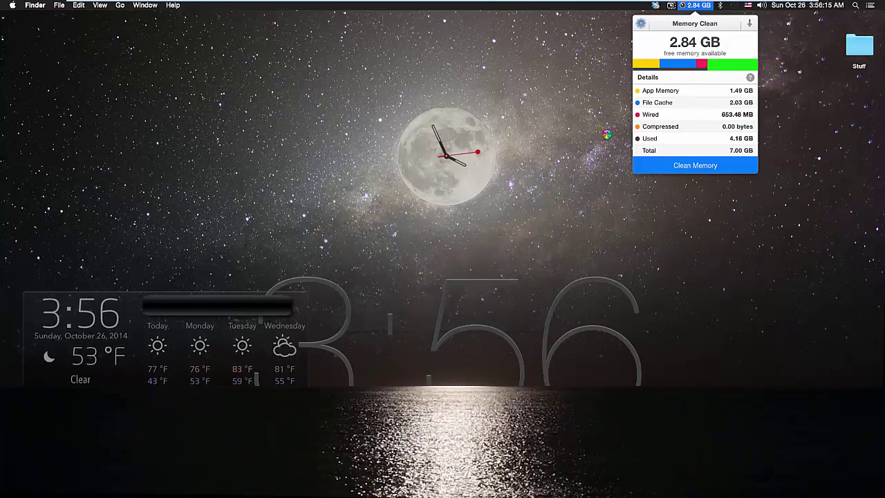
Step: Close Memory Clean, recheck it at 2.83 GB free, close it, and hit the top-left hot corner
click(621, 214)
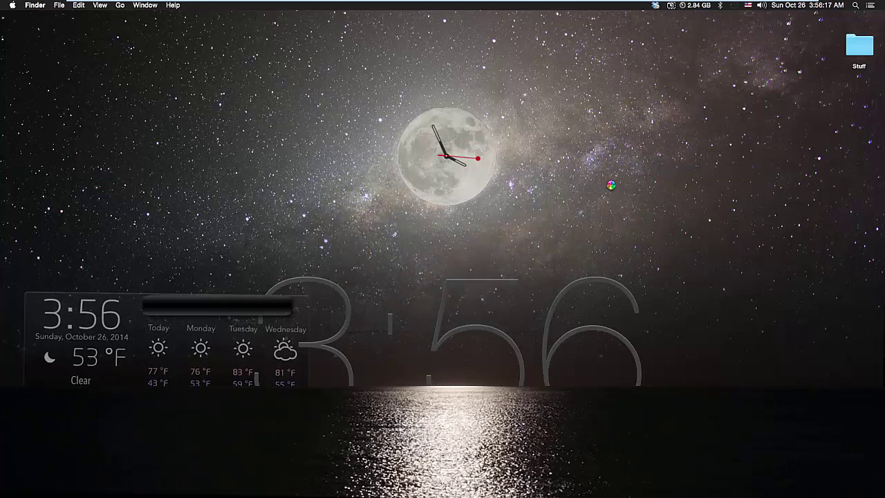
mouse_move(673, 495)
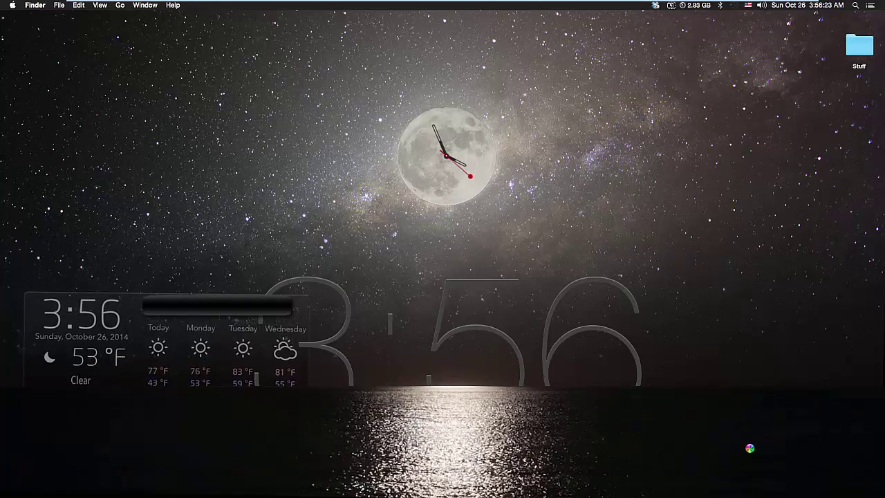
click(692, 6)
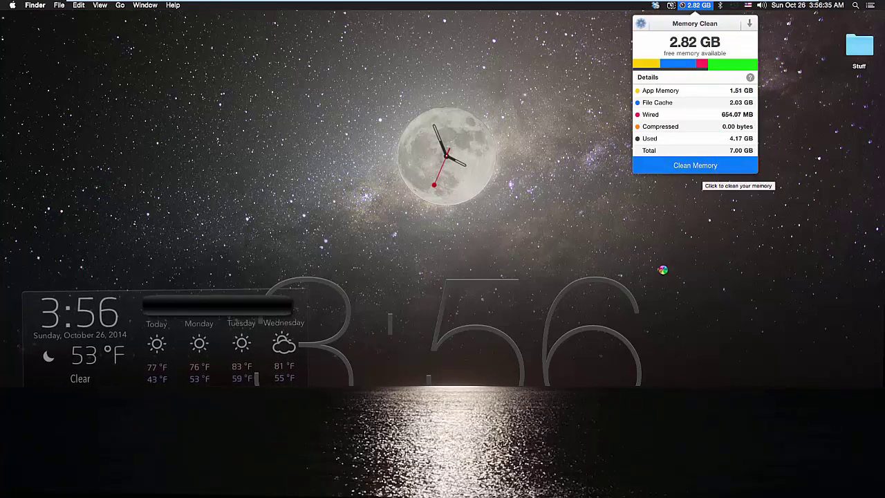
click(530, 243)
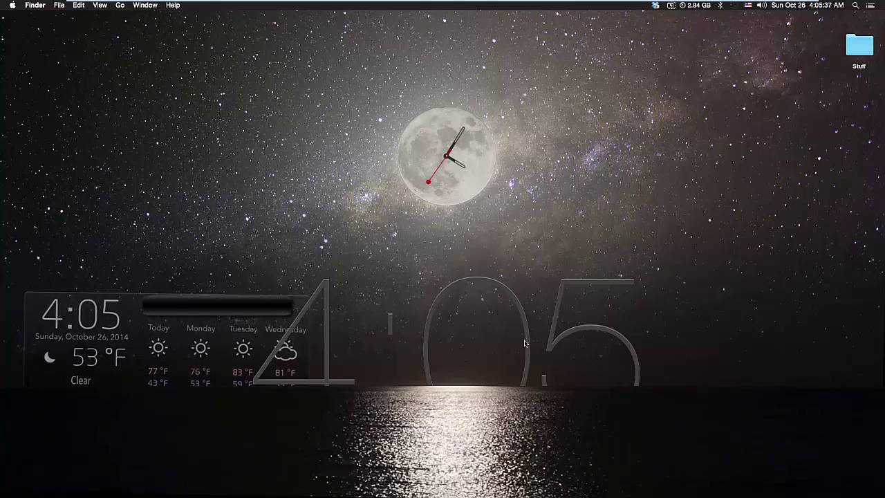
mouse_move(31, 495)
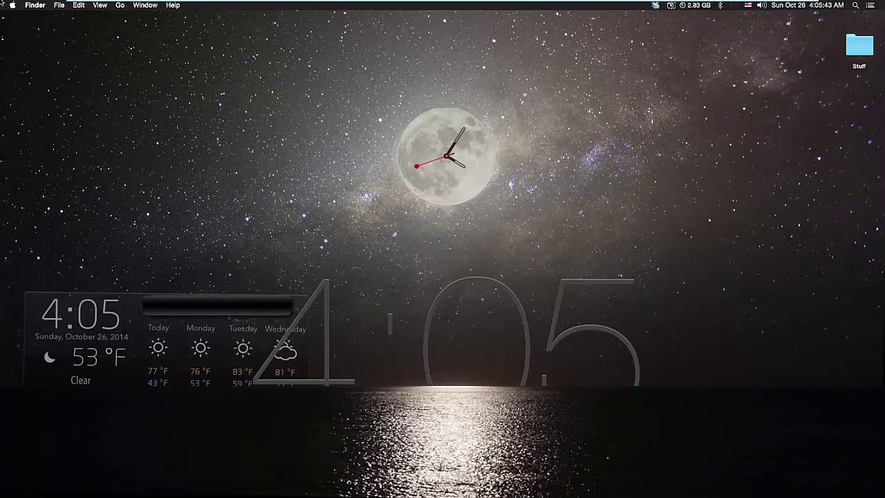
Step: Open Dashboard from Mission Control to view the widgets, then exit back to the moonlit desktop
mouse_move(1, 3)
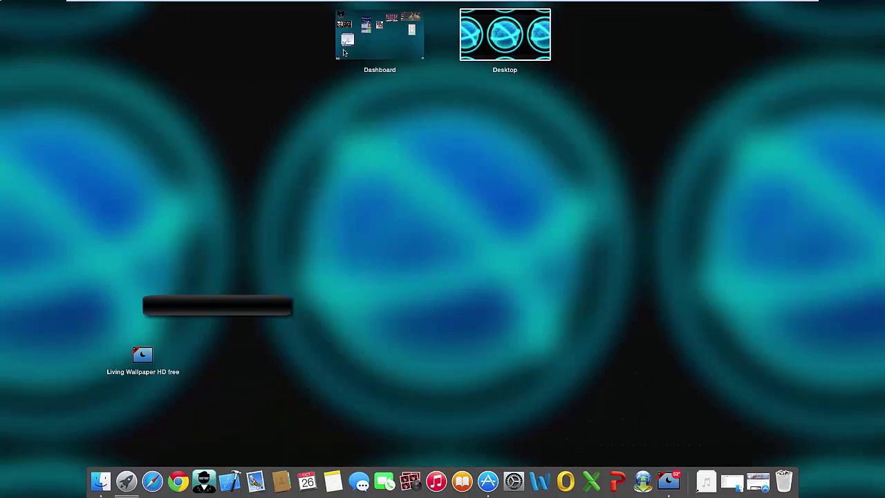
click(344, 52)
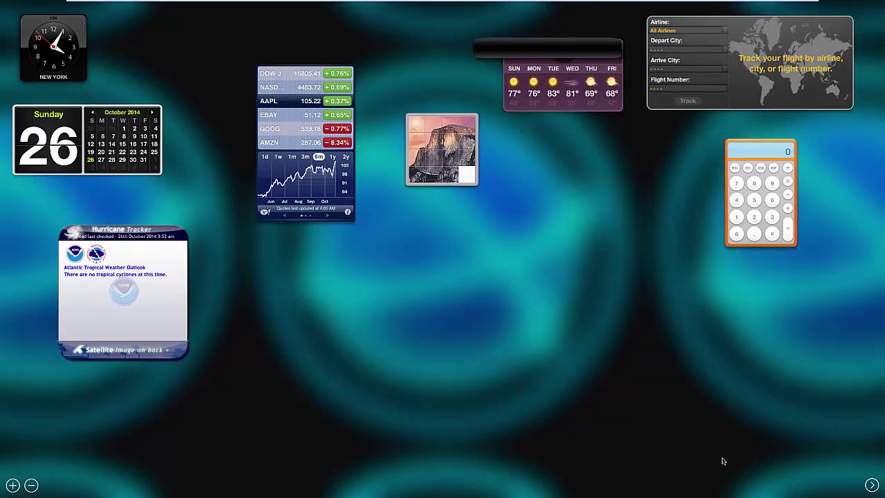
click(872, 486)
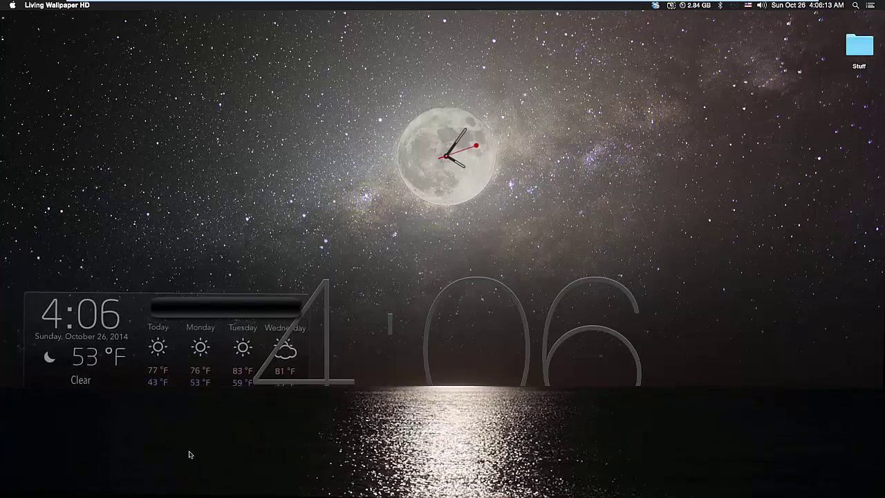
Step: Launch Launchpad from the Dock, showing the first page of apps from Safari to Producteev
mouse_move(153, 484)
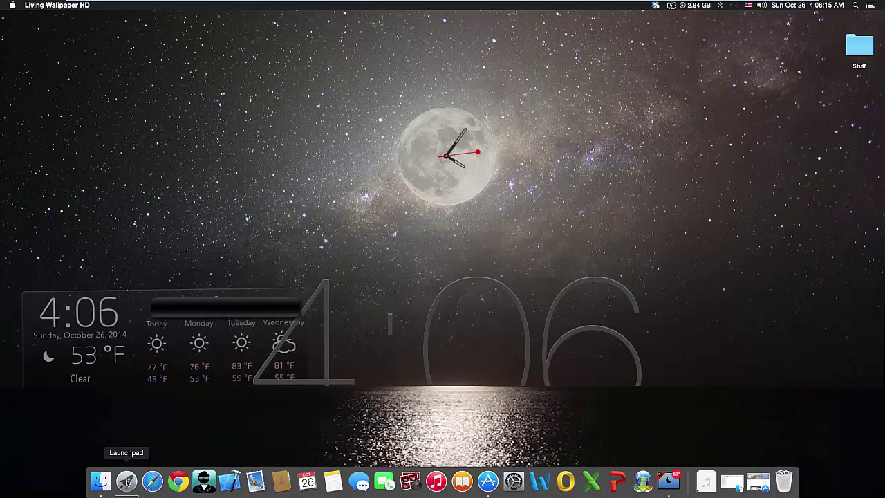
click(130, 477)
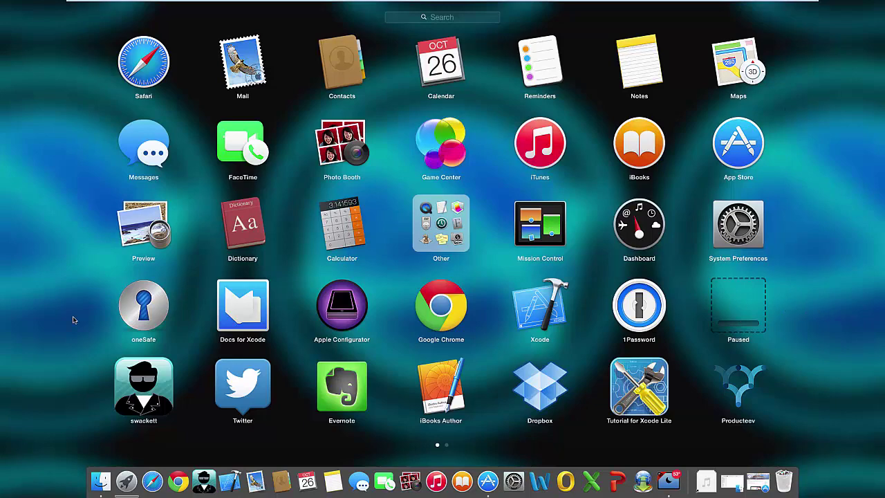
Step: Scroll Launchpad to page two, listing Fotor, Microsoft Office apps, Firefox, Memory Clean and iFax
scroll(1, 324, right, 3)
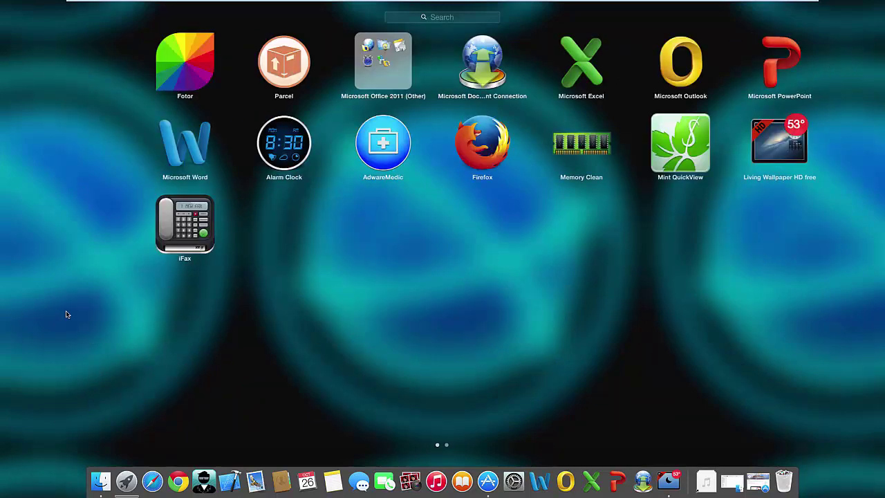